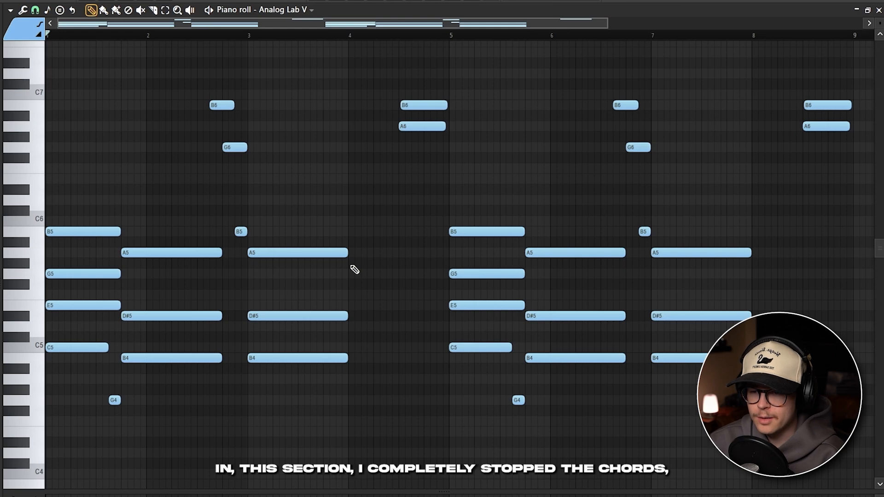
Examine the empty space left after the bar 3 chords, before the progression repeats at bar 5
drag(411, 200, 371, 384)
scroll(343, 221, down, 1)
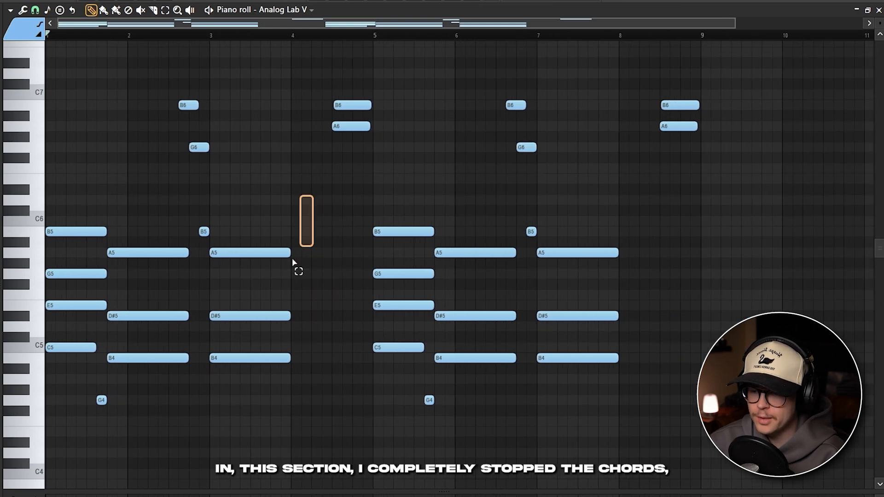
drag(303, 232, 247, 368)
ctrl+click(337, 210)
scroll(336, 210, up, 1)
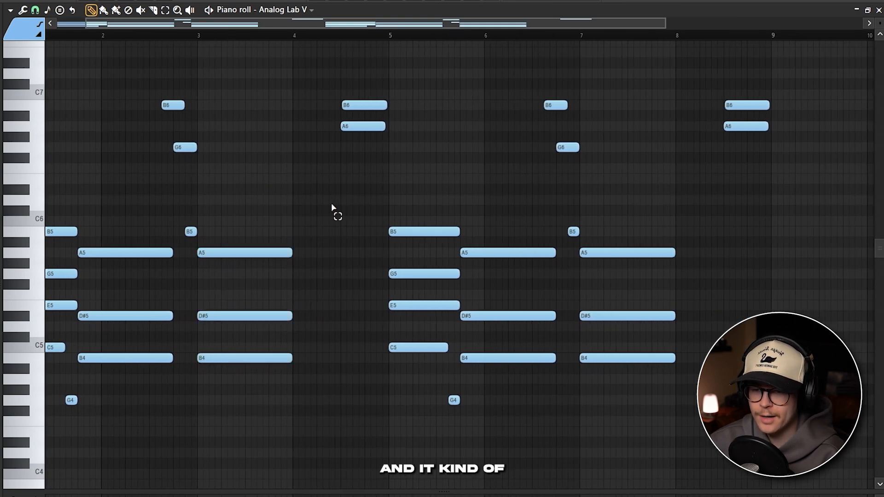
scroll(336, 210, down, 1)
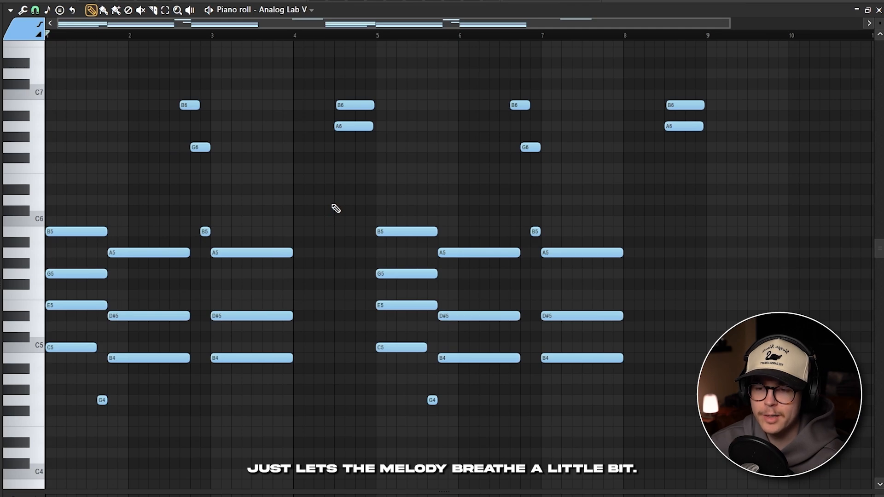
Highlight the A6 and B6 top notes in bars 4 and 8 and the chords on either side of the gap
drag(383, 93, 346, 134)
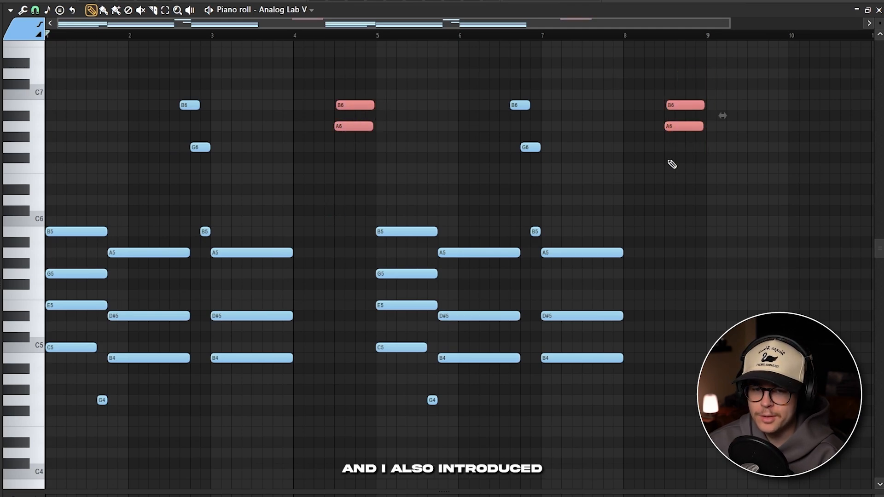
ctrl+click(340, 164)
scroll(317, 166, up, 1)
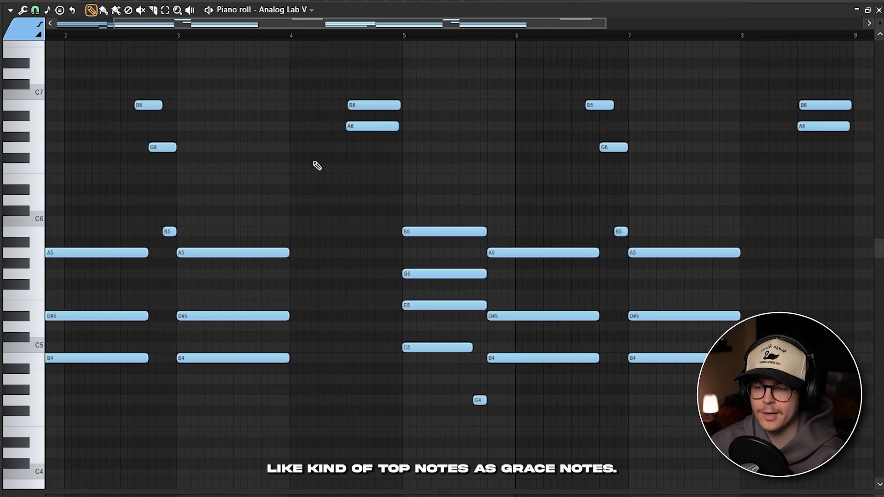
scroll(315, 165, down, 1)
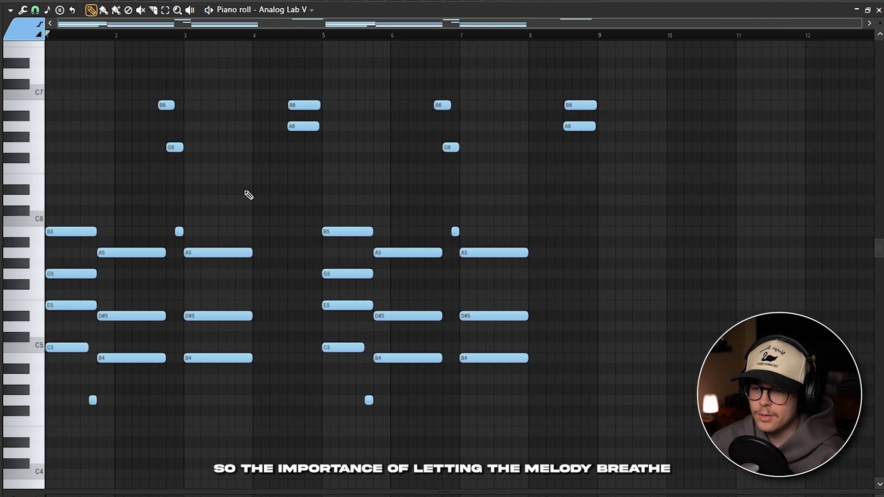
drag(272, 174, 219, 375)
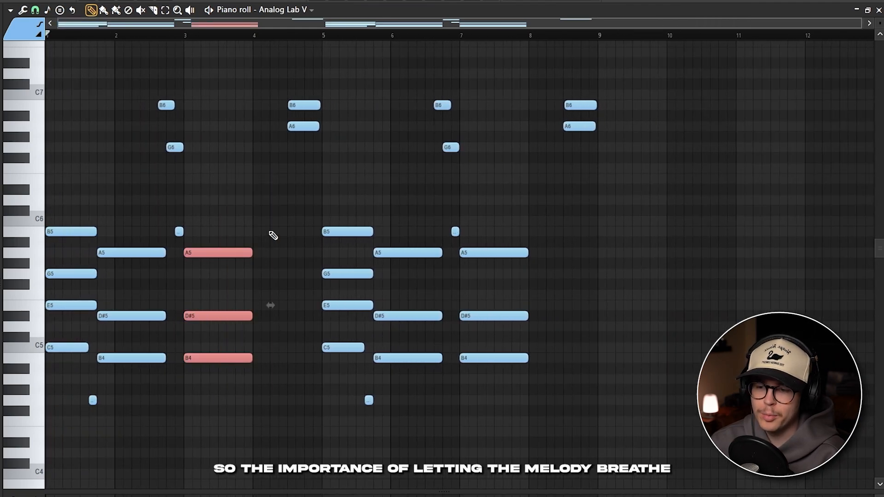
click(288, 226)
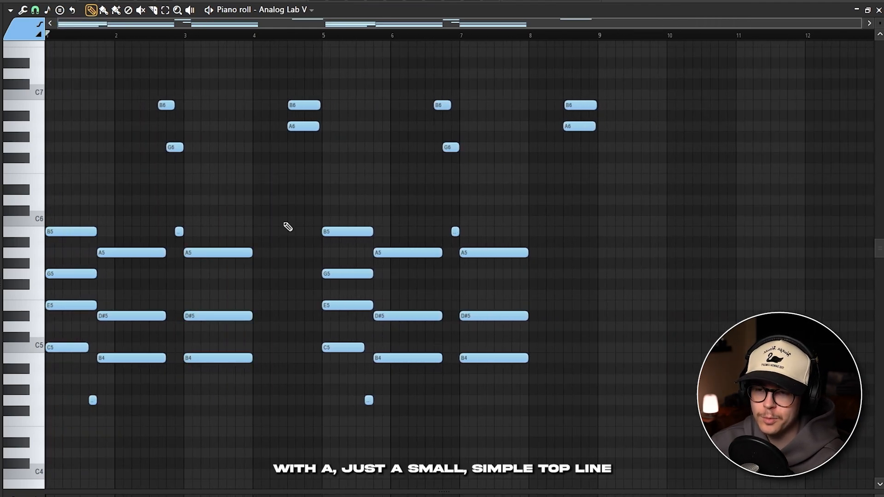
drag(325, 69, 282, 156)
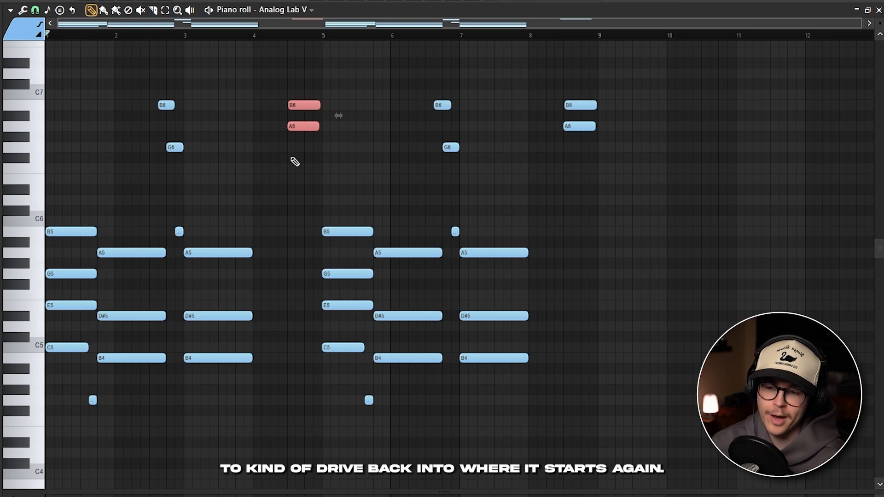
drag(363, 203, 311, 397)
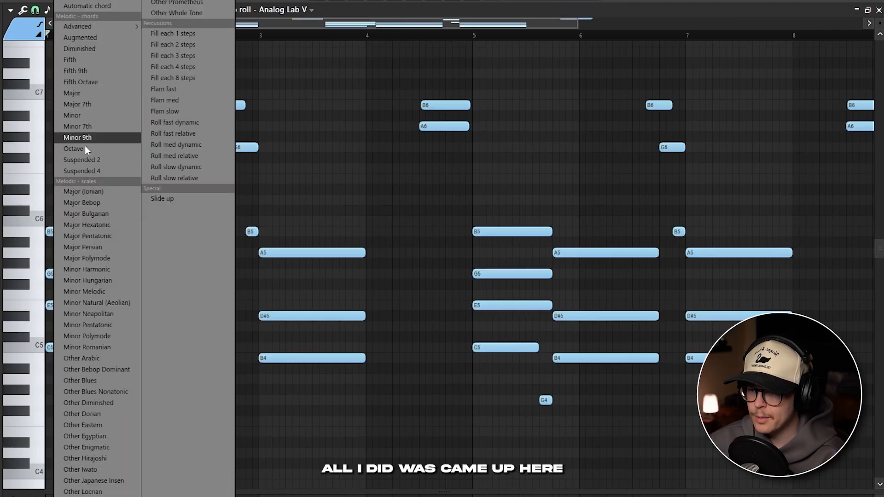
Try stamping a Major 7th chord on C5 and a Minor 7th chord on B4 in bar 1
click(77, 105)
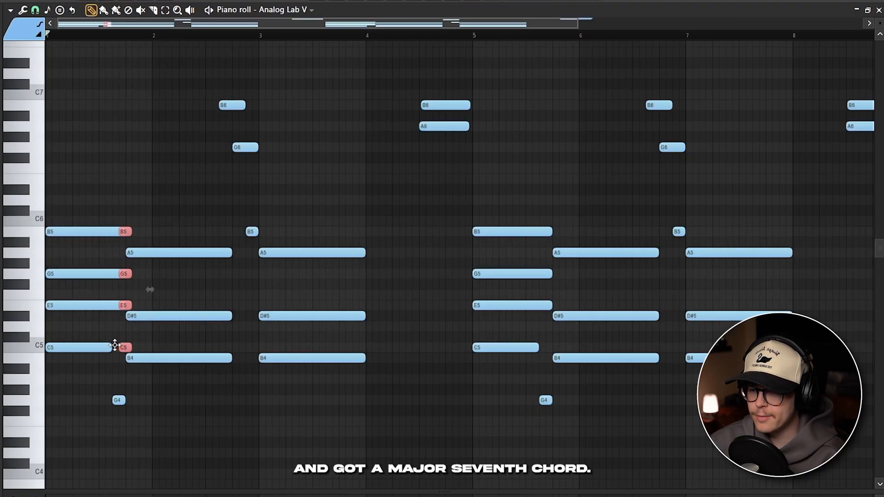
drag(70, 348, 46, 349)
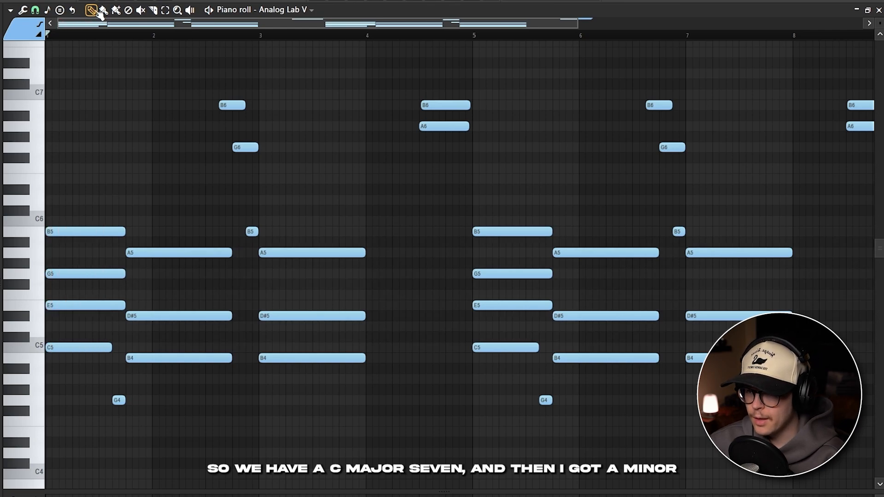
click(103, 11)
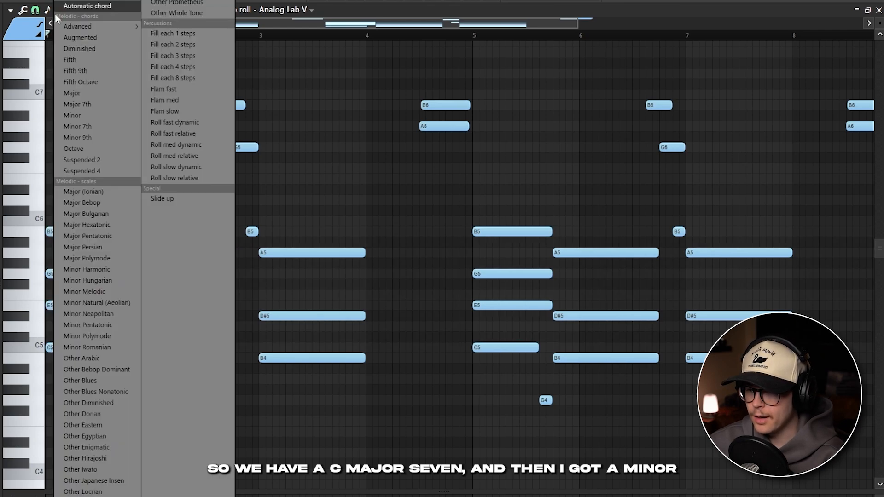
click(81, 126)
drag(121, 357, 131, 359)
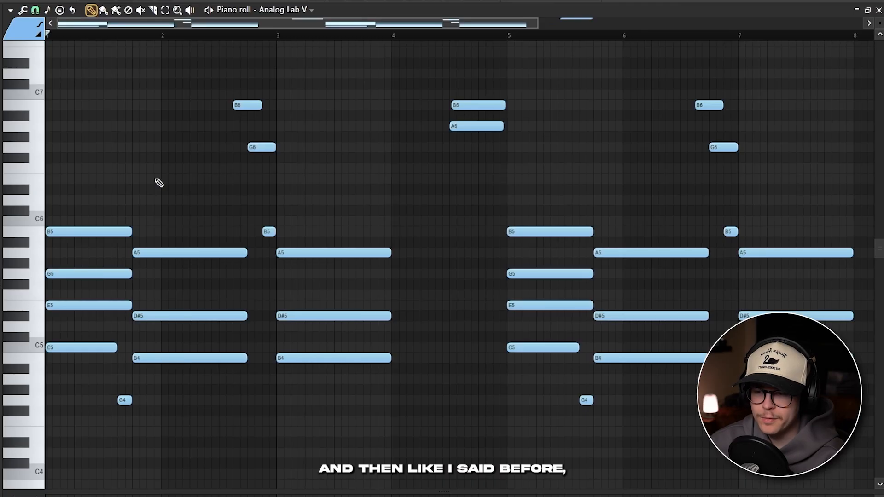
Highlight the G4, B6 and G6 passing notes in bars 1 and 2
drag(167, 425, 120, 386)
drag(303, 194, 228, 98)
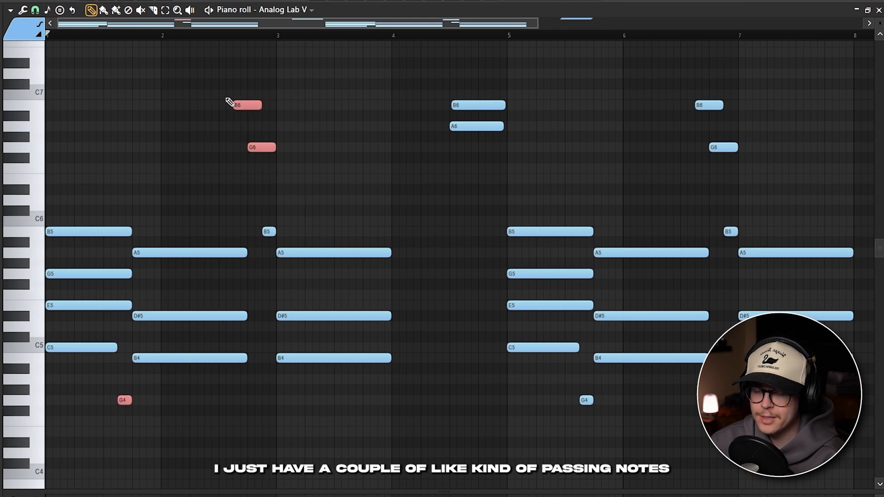
click(266, 177)
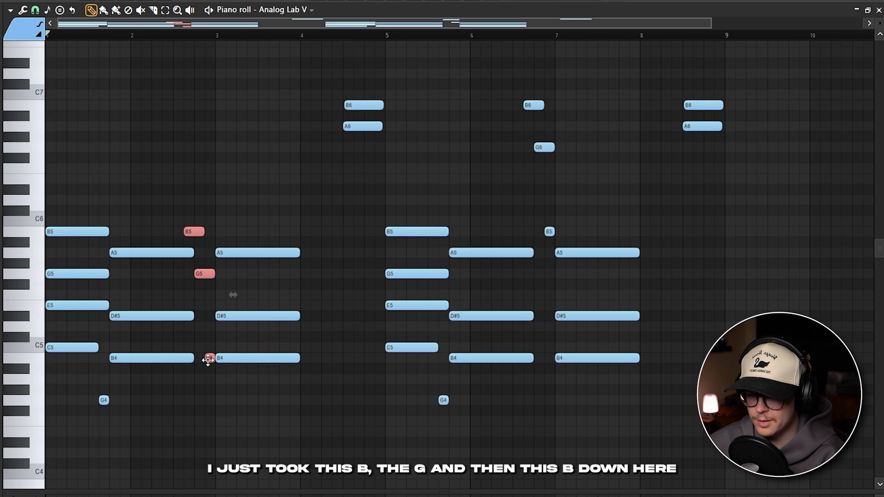
Raise the selected B5, G5 and B4 passing notes at the end of bar 2 by one octave
key(ctrl+Up)
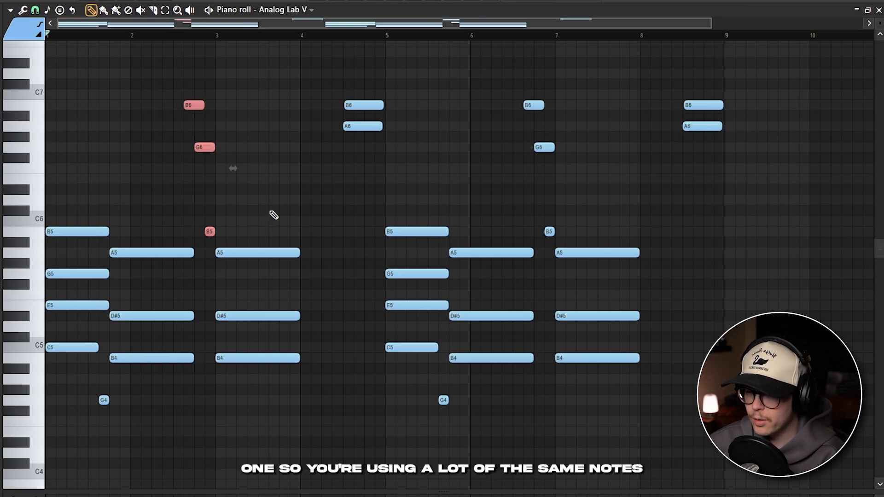
ctrl+click(271, 211)
scroll(271, 212, up, 2)
scroll(271, 211, down, 3)
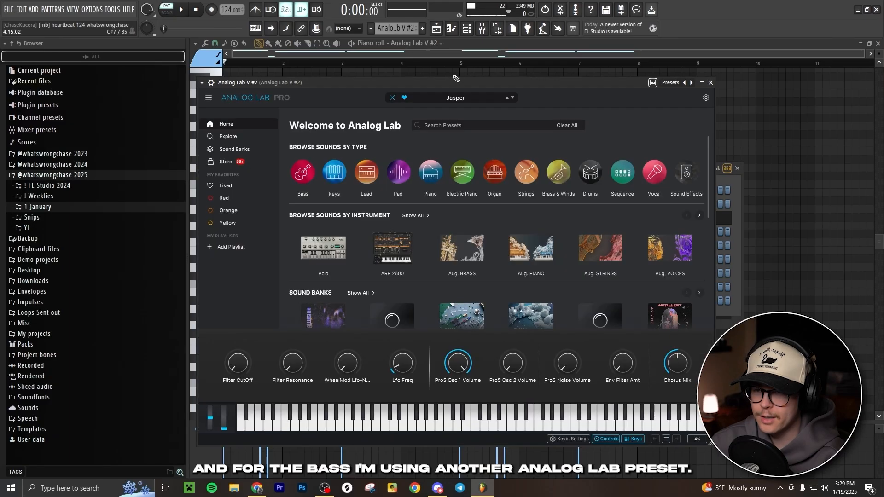
Look up the Jasper bass preset's designer and bank details in Analog Lab V #2, and close the plugin
drag(425, 84, 441, 85)
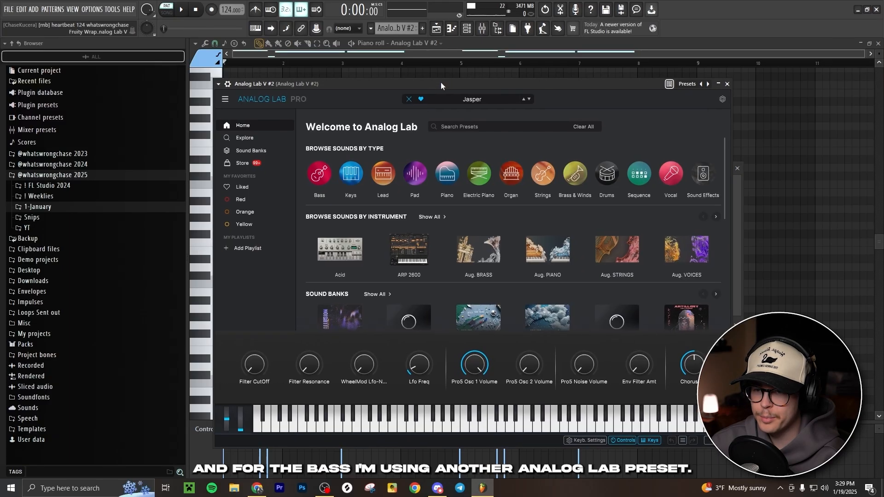
click(243, 151)
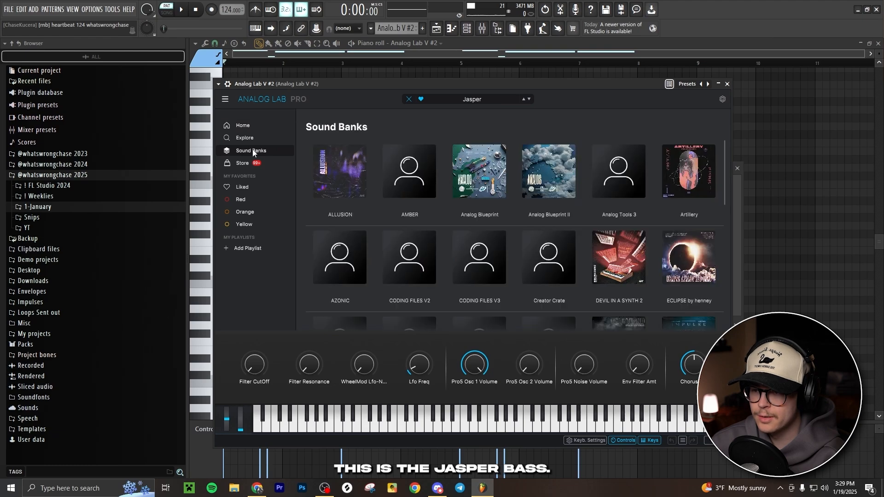
click(245, 138)
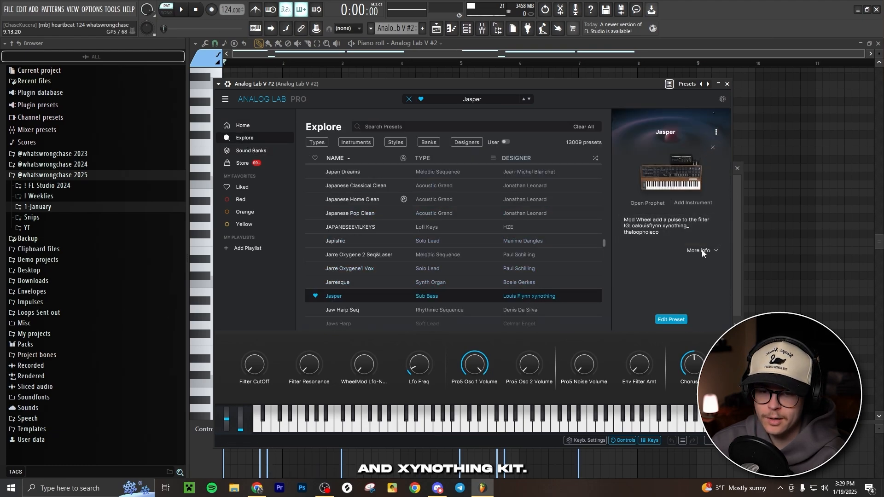
click(701, 250)
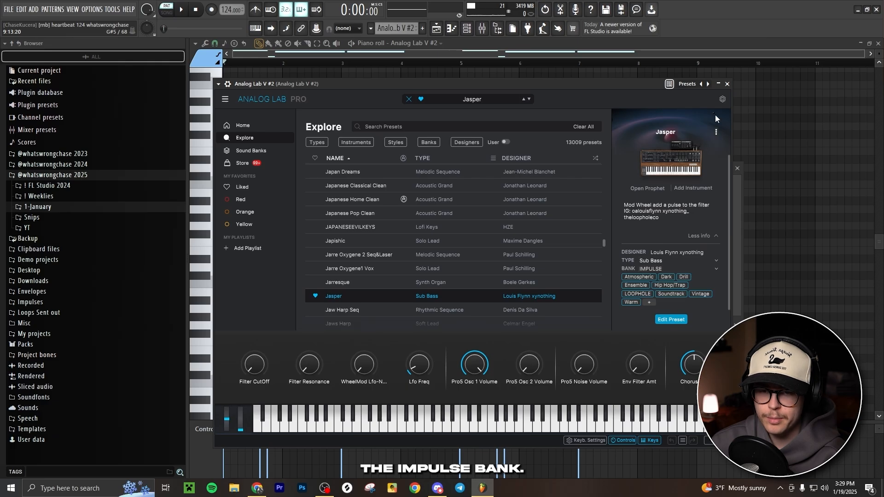
click(728, 83)
Play the bass pattern and highlight its C5, G4 and B4 notes across bars 1 to 8
key(space)
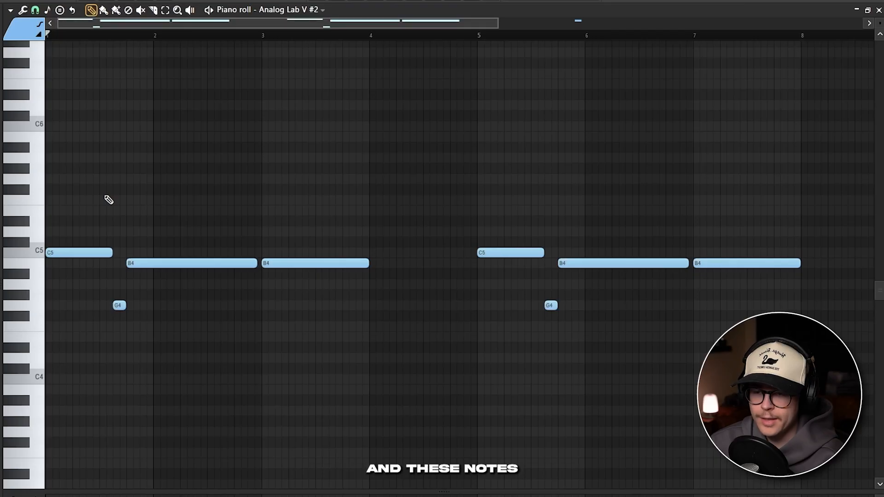
drag(73, 217, 724, 352)
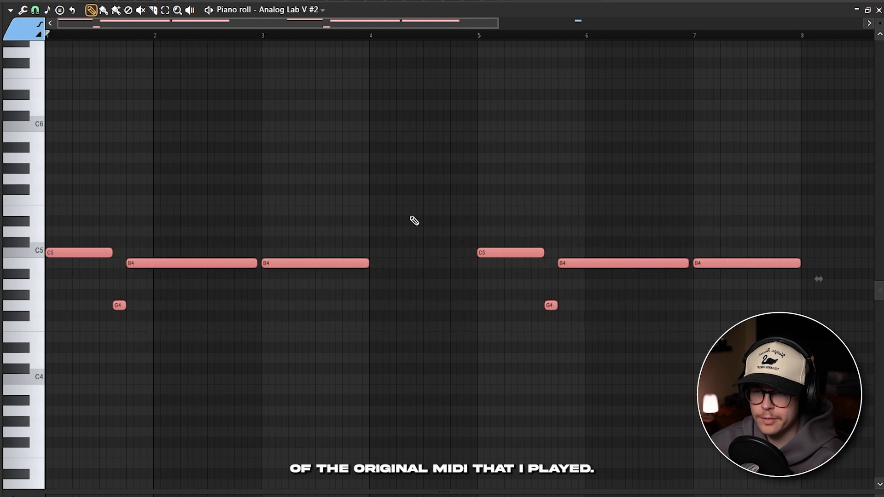
click(253, 220)
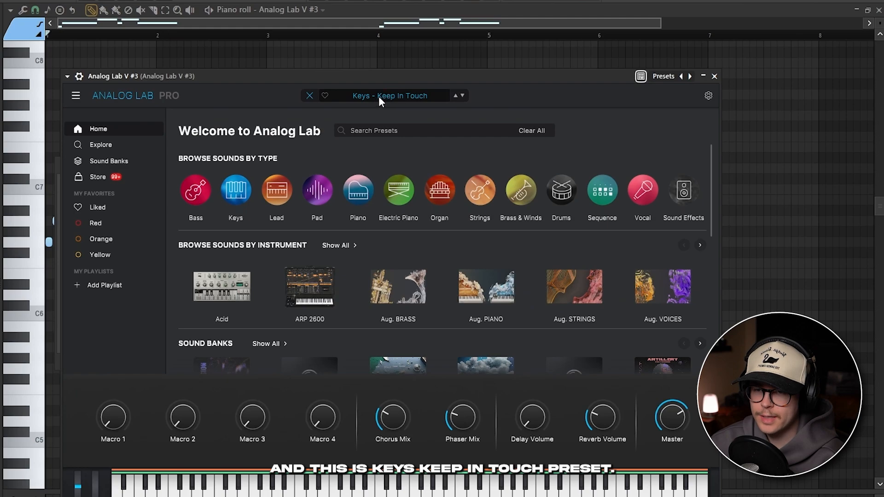
Look up the Keys - Keep In Touch preset's bank details in Analog Lab V #3, and play its melody pattern
click(100, 145)
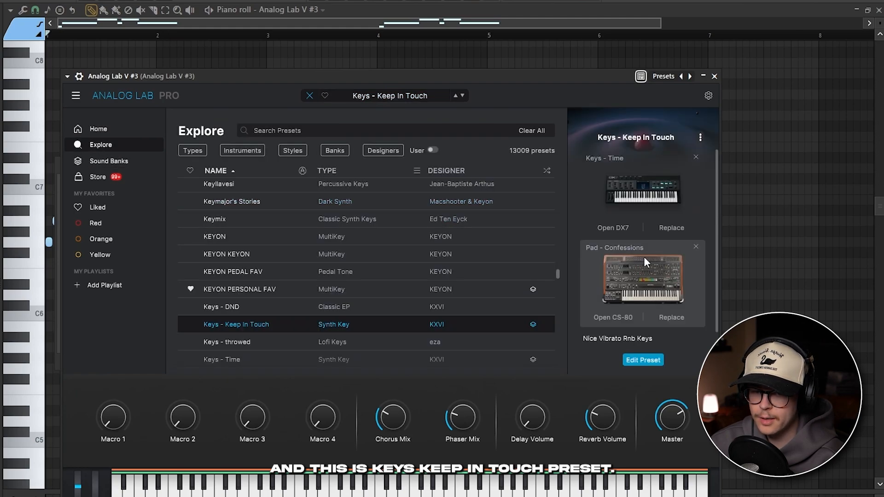
scroll(691, 286, down, 2)
click(699, 346)
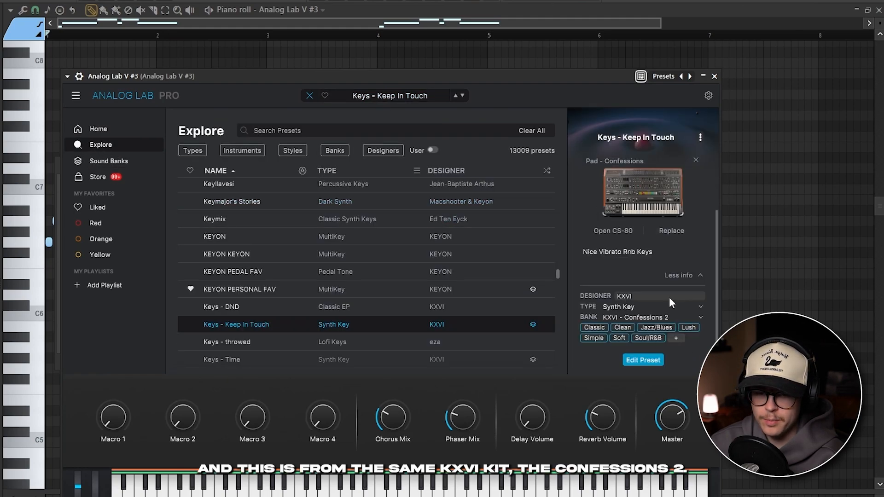
click(714, 77)
key(space)
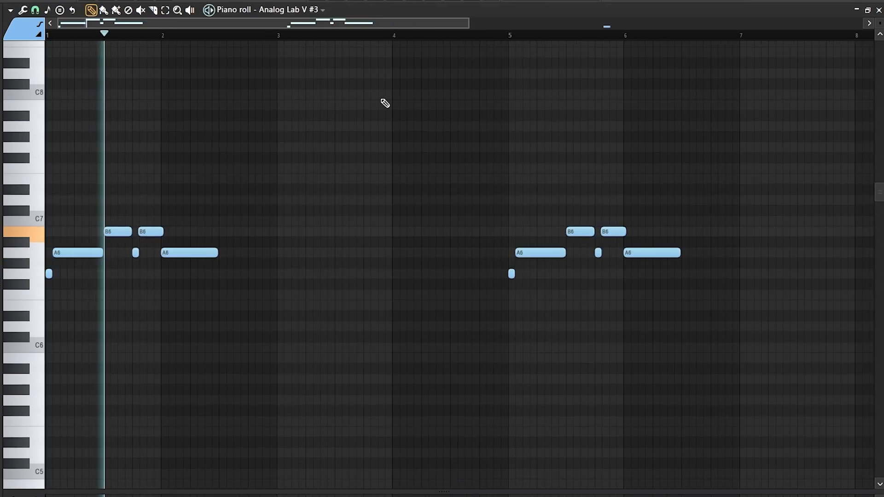